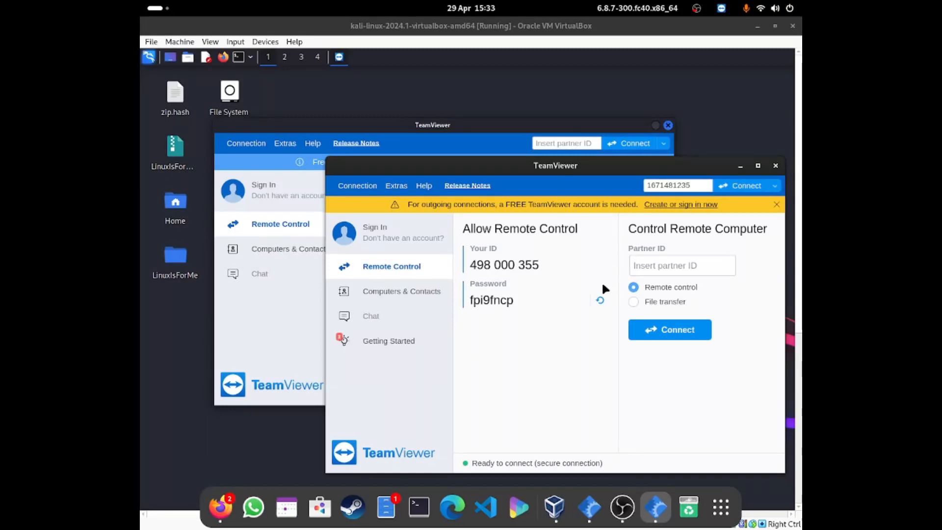
- Open the sign-in form in the local TeamViewer window and keep that window in front of the virtual machine
{"action": "left_click_drag", "start_coordinate": [528, 171], "coordinate": [486, 215]}
{"action": "left_click", "coordinate": [407, 270]}
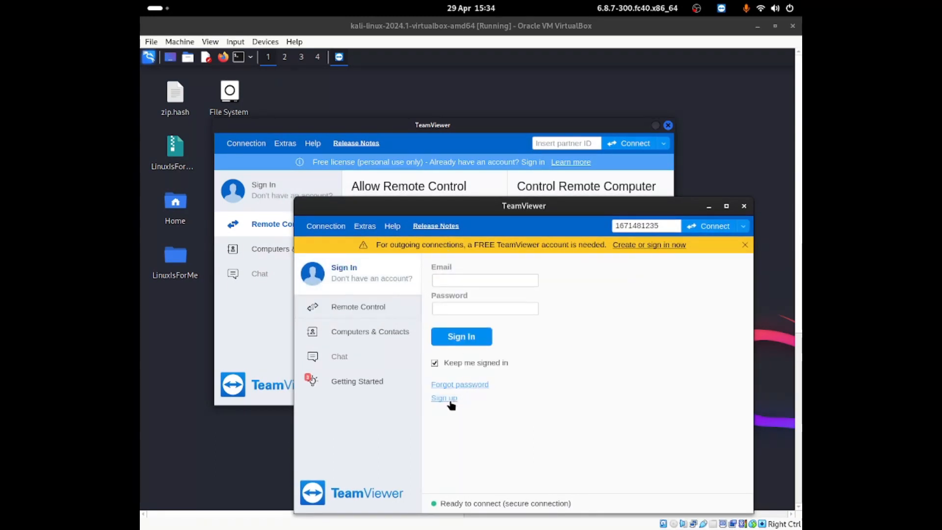
{"action": "left_click", "coordinate": [533, 279]}
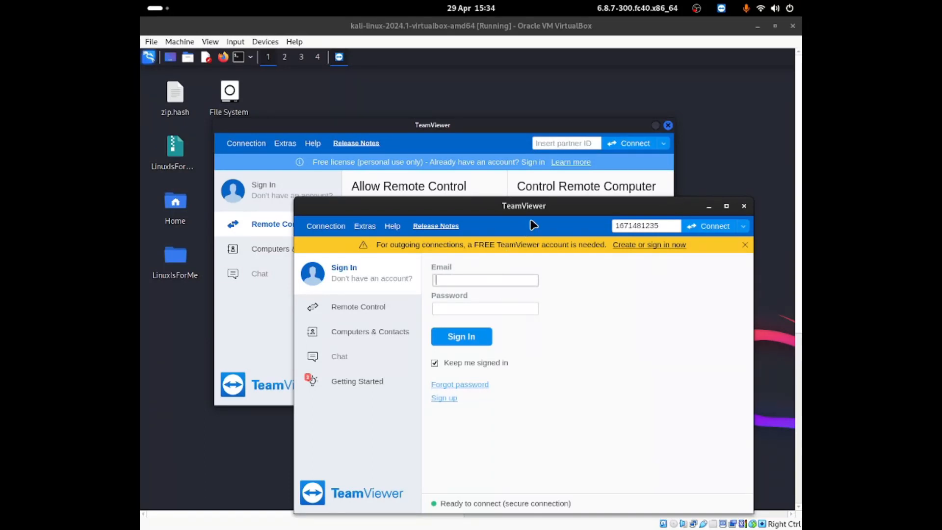
{"action": "left_click", "coordinate": [542, 165]}
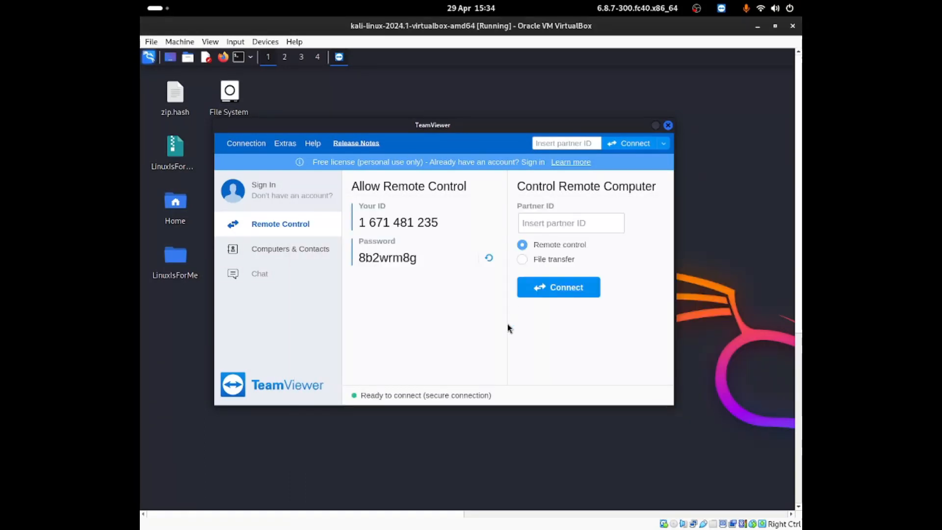
{"action": "left_click", "coordinate": [153, 7]}
{"action": "left_click", "coordinate": [611, 375]}
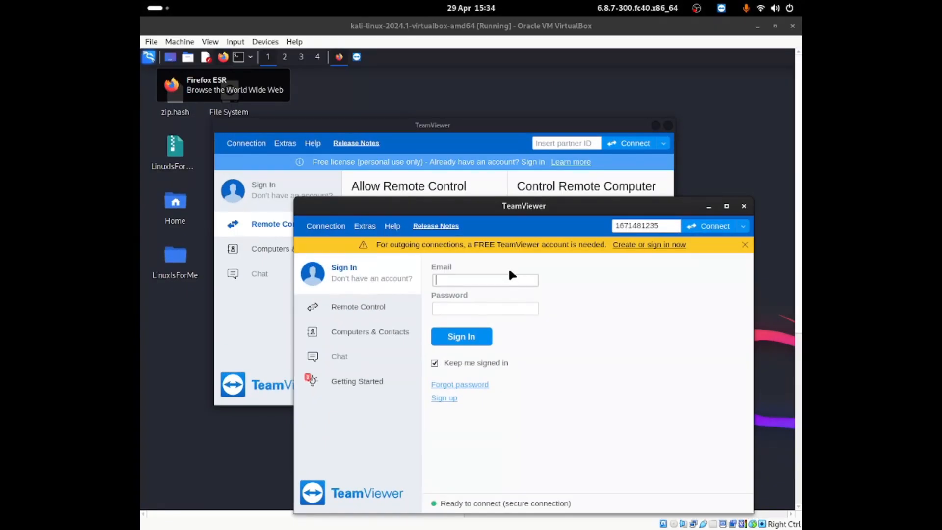
- Sign in to TeamViewer by entering the account email and the account password
{"action": "left_click", "coordinate": [490, 236]}
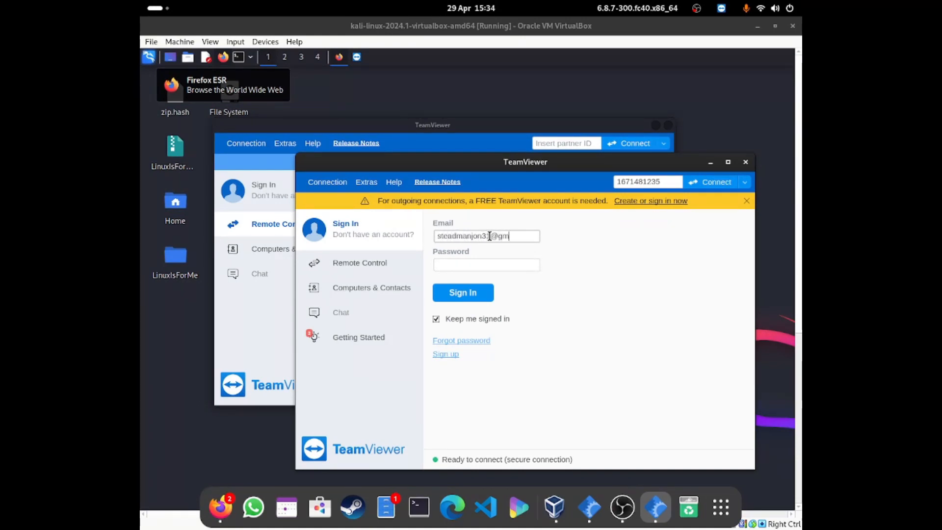
{"action": "left_click", "coordinate": [485, 264]}
{"action": "type", "text": "•"}
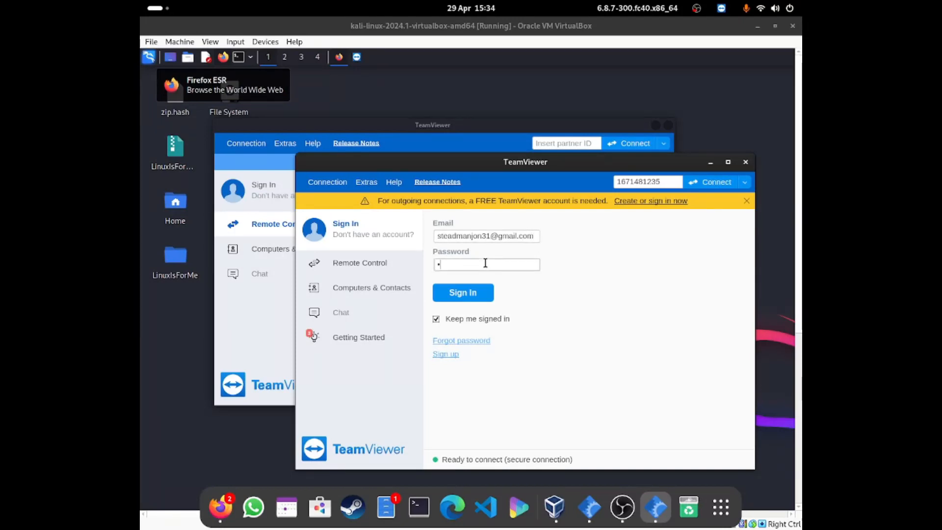
{"action": "type", "text": "•••••••"}
{"action": "left_click", "coordinate": [485, 299]}
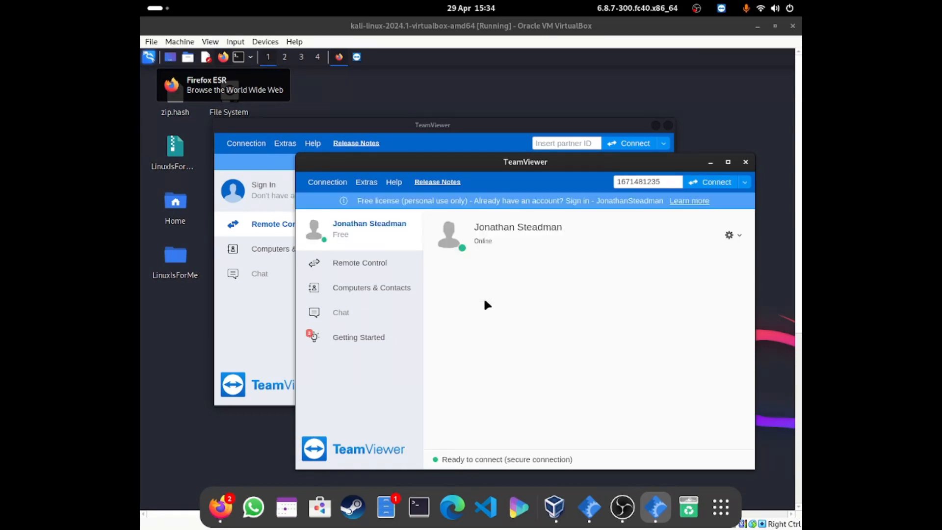
- Start a remote control connection from the Remote Control page using the Kali machine's TeamViewer ID as the partner ID
{"action": "left_click", "coordinate": [390, 260]}
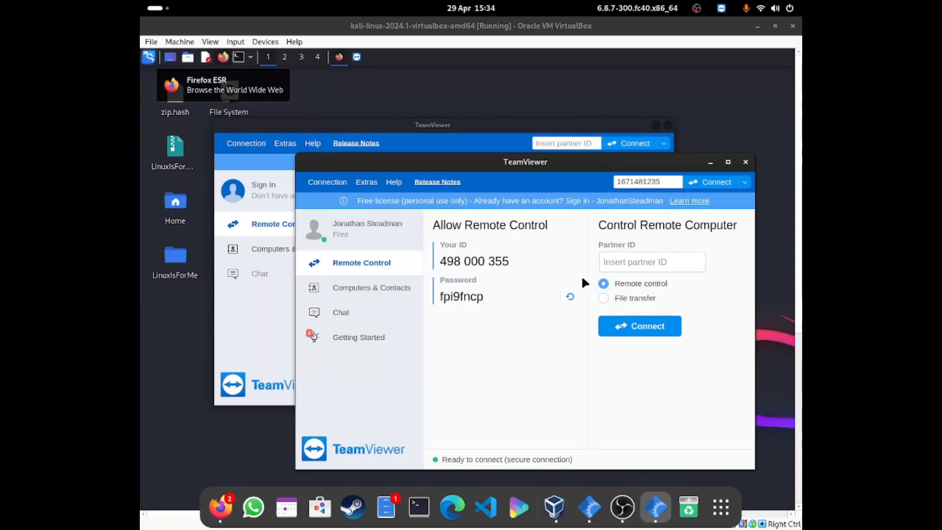
{"action": "left_click", "coordinate": [640, 297]}
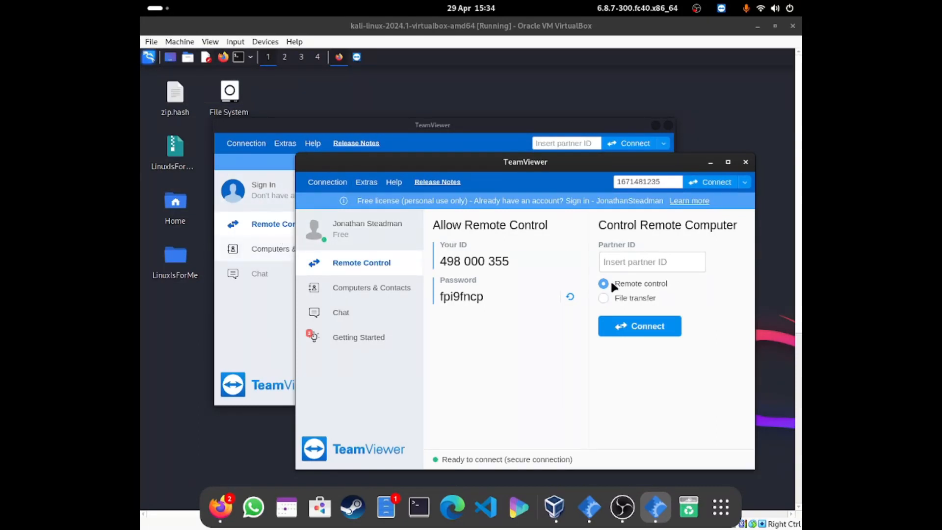
{"action": "left_click_drag", "start_coordinate": [549, 165], "coordinate": [514, 288]}
{"action": "double_click", "coordinate": [591, 302]}
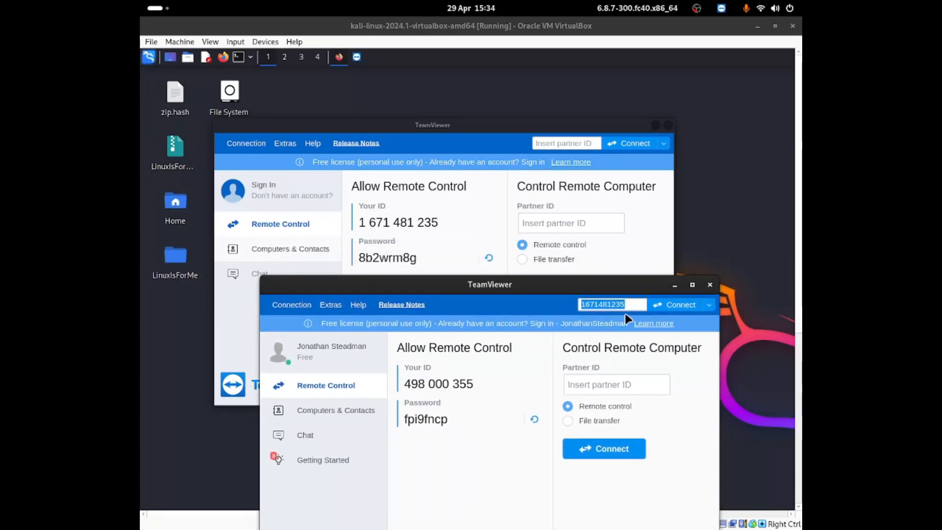
{"action": "type", "text": "1671481"}
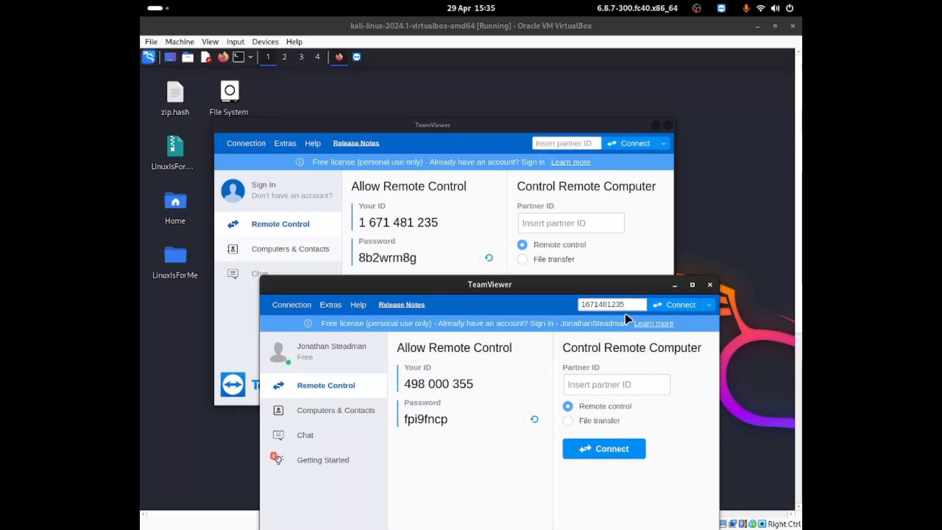
{"action": "left_click", "coordinate": [654, 307]}
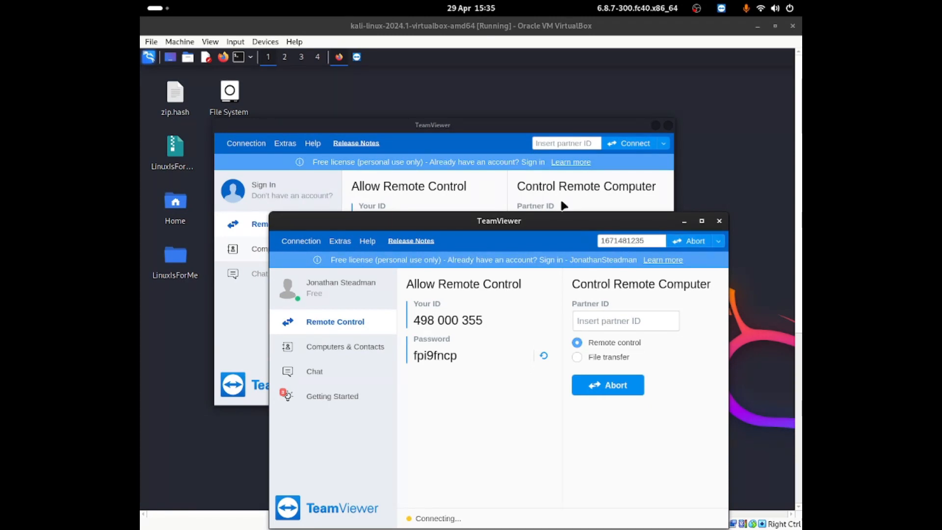
- Move the local TeamViewer window away from the Kali machine's credentials and dismiss the authentication prompt
{"action": "left_click_drag", "start_coordinate": [478, 223], "coordinate": [599, 93]}
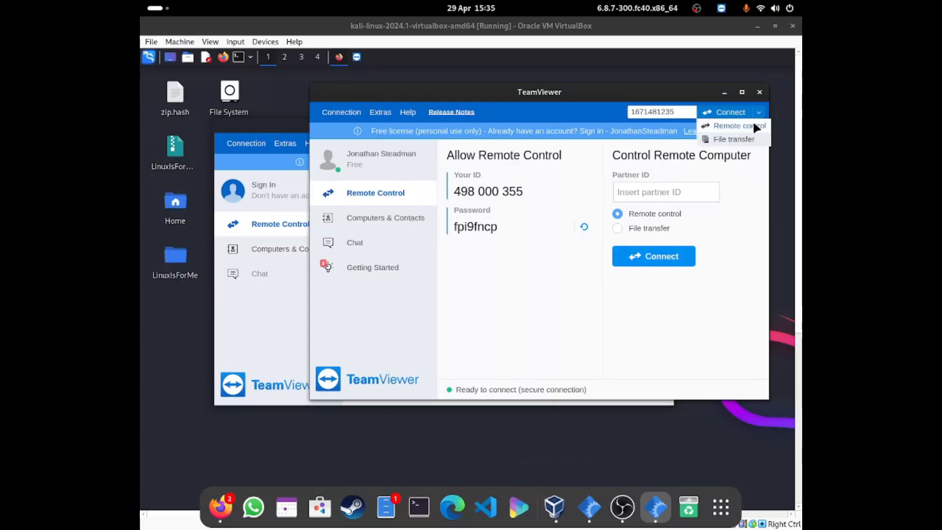
{"action": "left_click", "coordinate": [753, 125]}
{"action": "left_click_drag", "start_coordinate": [581, 100], "coordinate": [583, 347]}
{"action": "left_click_drag", "start_coordinate": [504, 226], "coordinate": [634, 244]}
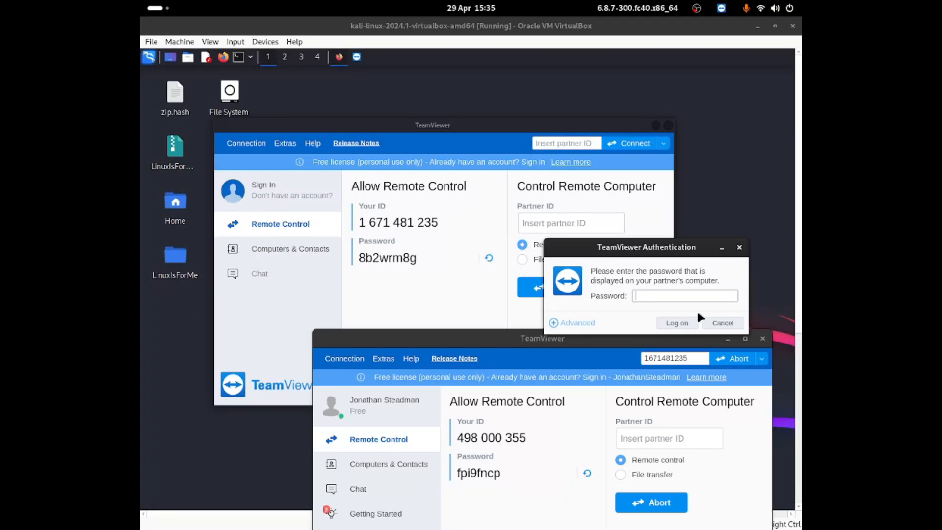
{"action": "left_click", "coordinate": [737, 256]}
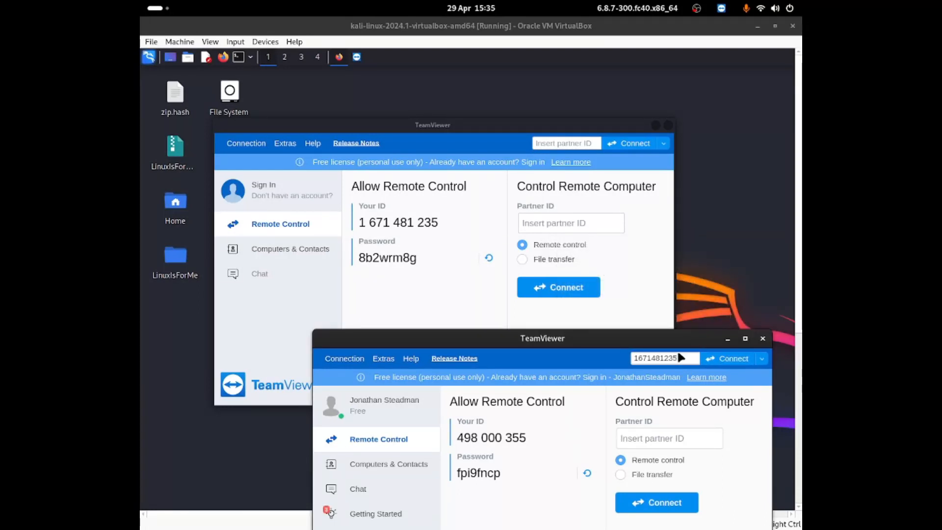
- Reconnect to the Kali machine and log on with the TeamViewer password displayed on it
{"action": "left_click", "coordinate": [714, 359]}
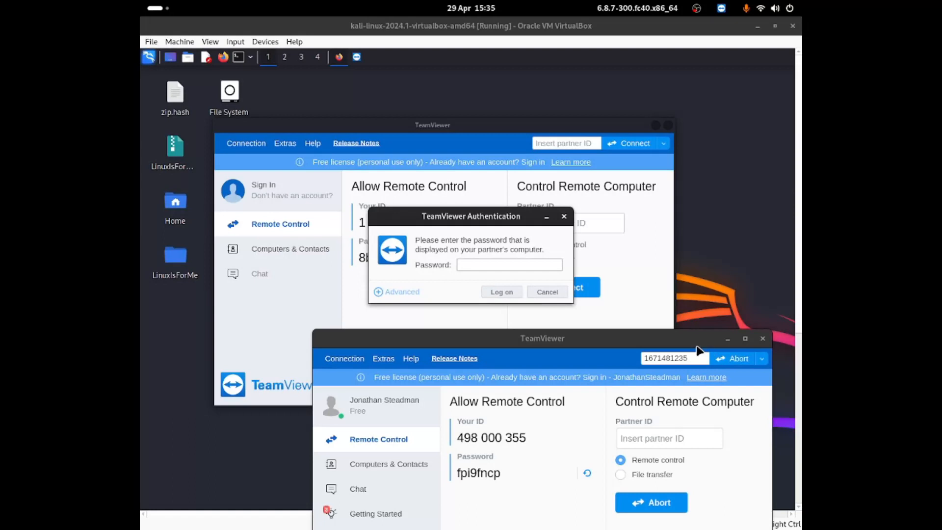
{"action": "left_click_drag", "start_coordinate": [413, 220], "coordinate": [583, 242]}
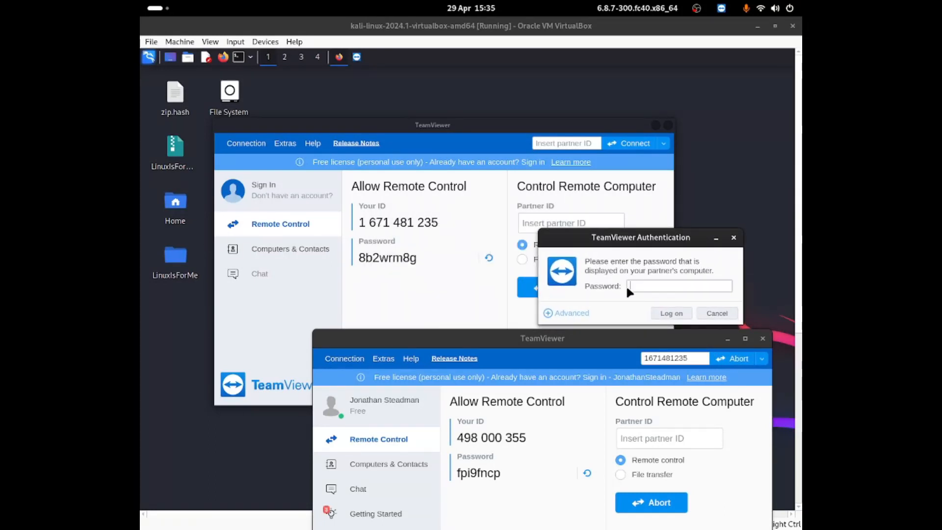
{"action": "left_click", "coordinate": [660, 313]}
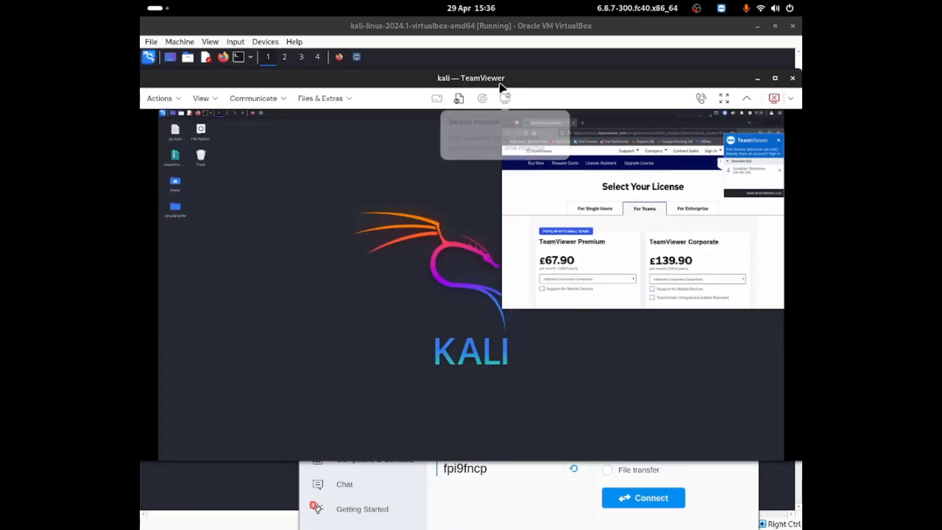
- Maximize the remote Kali session window and move the remote browser window down toward the desktop's centre
{"action": "left_click_drag", "start_coordinate": [499, 84], "coordinate": [506, 109]}
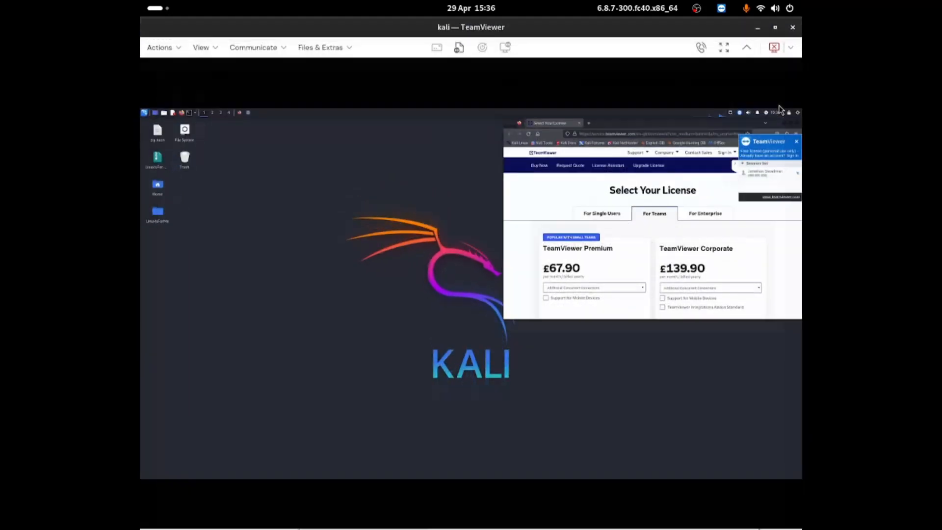
{"action": "left_click", "coordinate": [775, 103]}
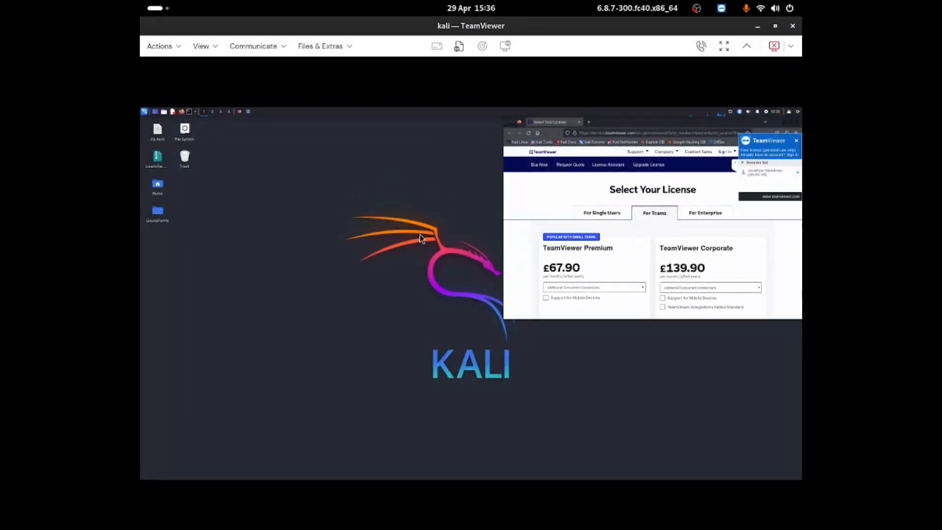
{"action": "left_click_drag", "start_coordinate": [604, 123], "coordinate": [652, 186]}
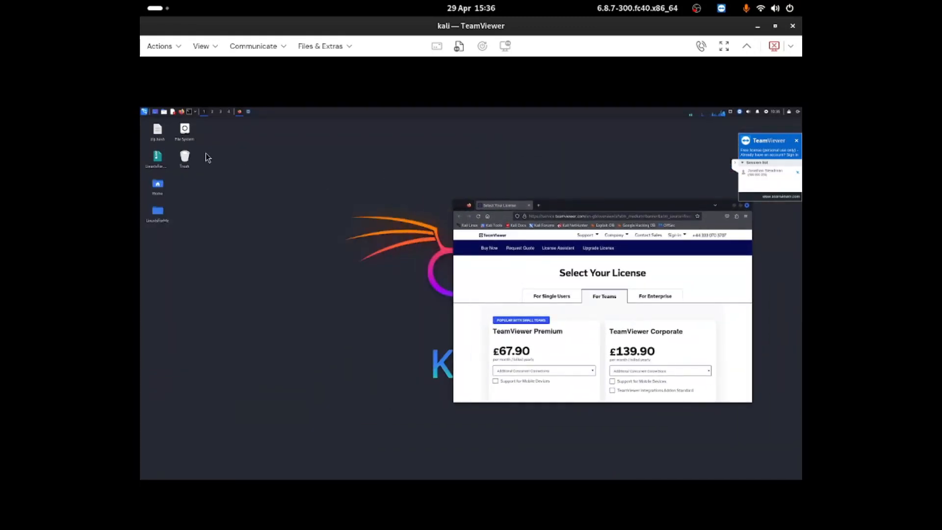
- Browse categories such as Wireless Attacks in Kali's application menu, close it, and move the browser window to the middle of the remote desktop
{"action": "left_click", "coordinate": [144, 112]}
{"action": "left_click", "coordinate": [170, 178]}
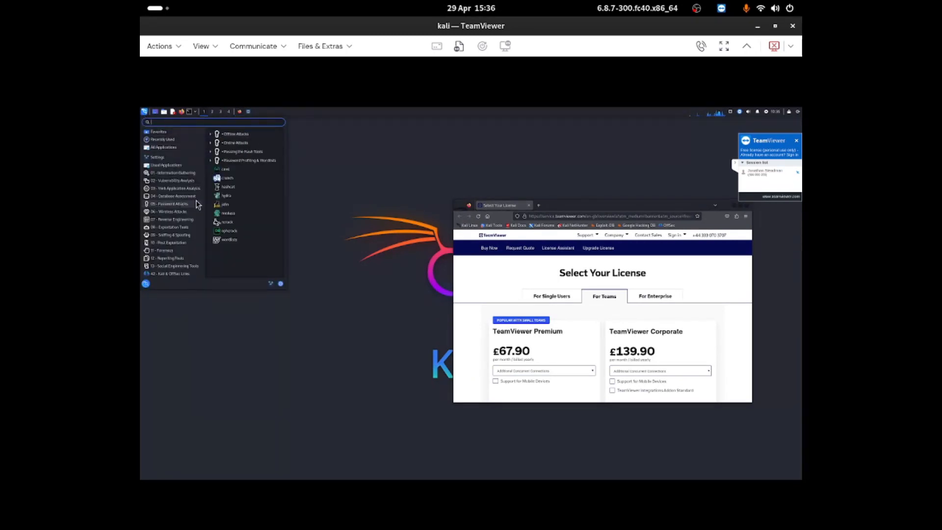
{"action": "left_click", "coordinate": [190, 212]}
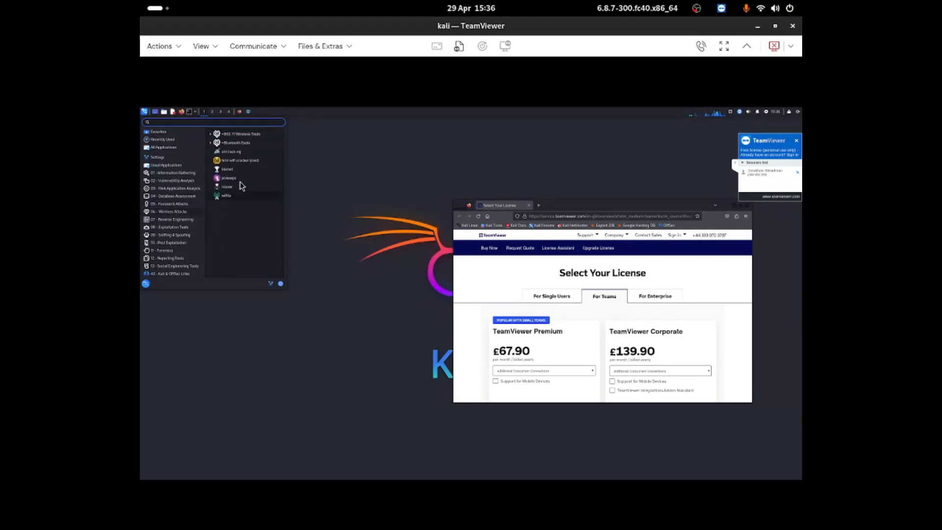
{"action": "left_click", "coordinate": [194, 147]}
{"action": "left_click", "coordinate": [144, 111]}
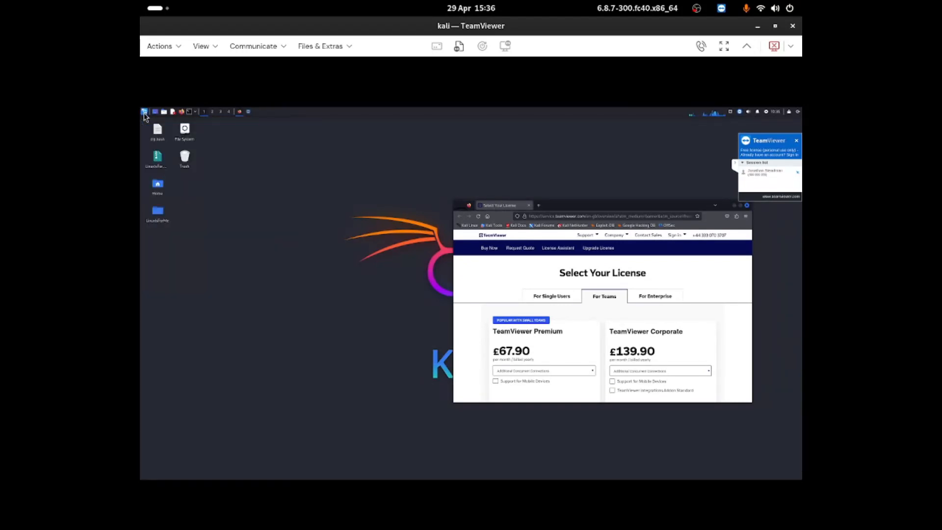
{"action": "left_click_drag", "start_coordinate": [568, 208], "coordinate": [435, 194]}
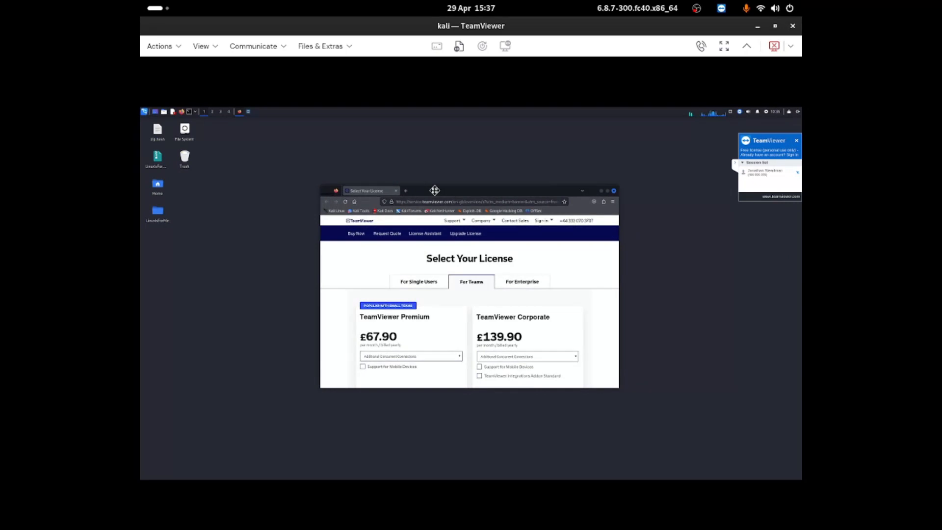
- Transfer the local file P1 VS P2.py to /home/kali/Documents on the remote computer and close the file transfer window
{"action": "left_click", "coordinate": [458, 47]}
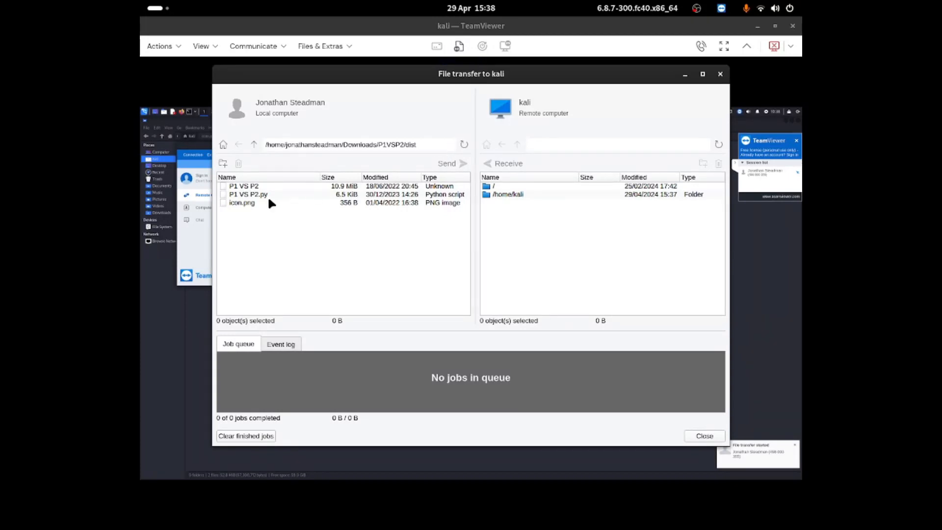
{"action": "left_click", "coordinate": [264, 195]}
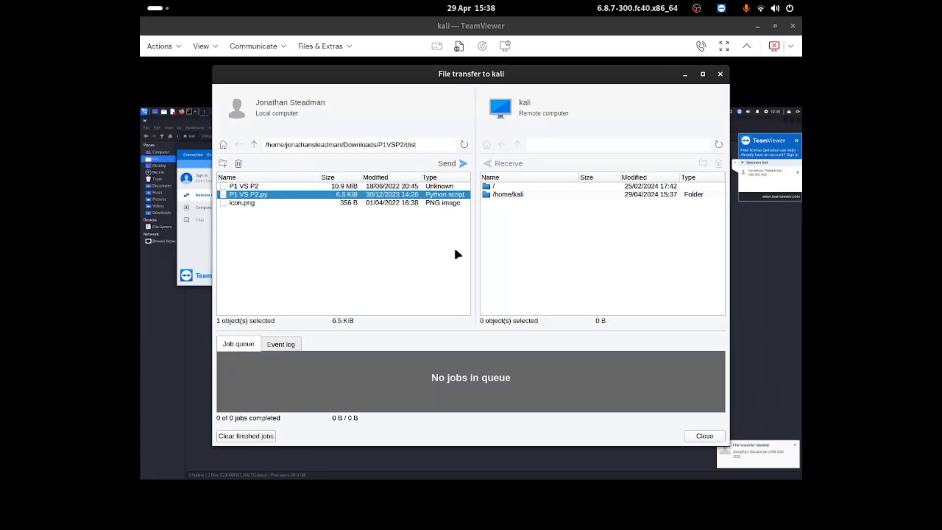
{"action": "double_click", "coordinate": [505, 195]}
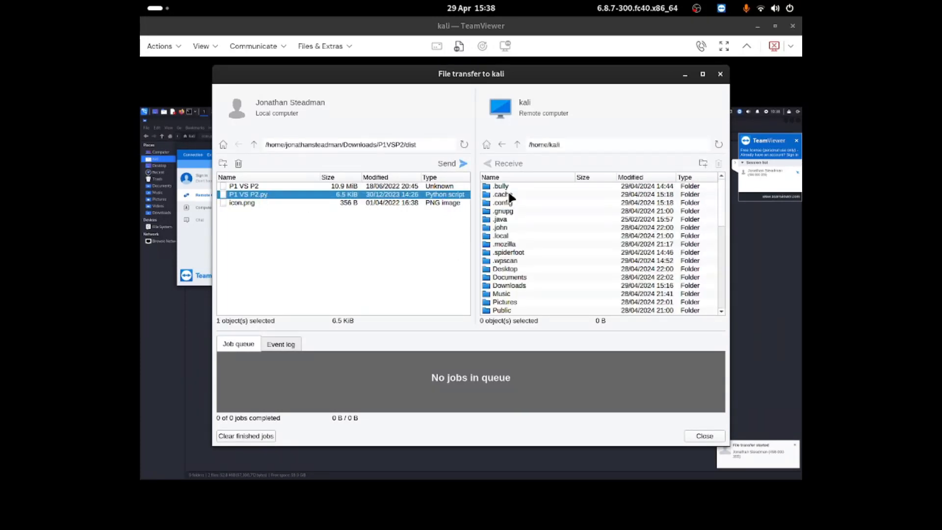
{"action": "scroll", "coordinate": [513, 206], "scroll_direction": "down", "scroll_amount": 3}
{"action": "scroll", "coordinate": [516, 222], "scroll_direction": "down", "scroll_amount": 5}
{"action": "scroll", "coordinate": [520, 225], "scroll_direction": "up", "scroll_amount": 8}
{"action": "double_click", "coordinate": [519, 277]}
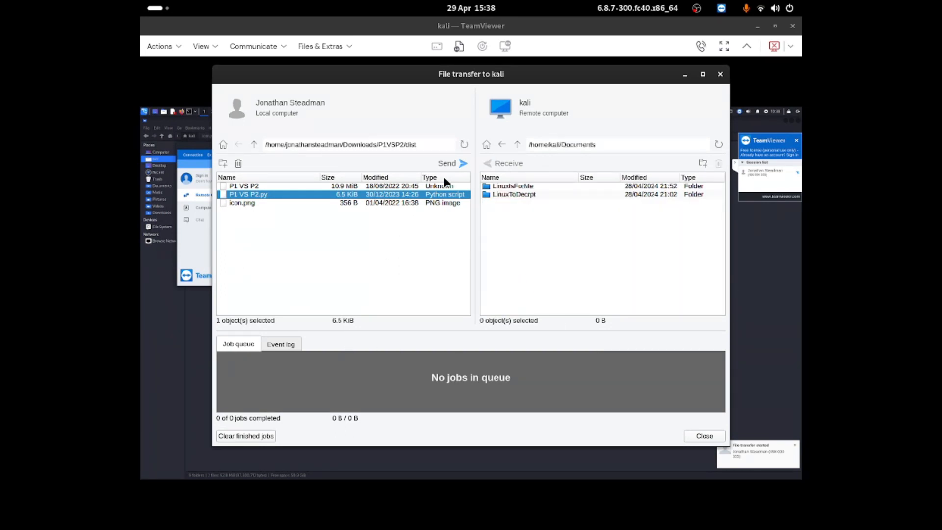
{"action": "left_click", "coordinate": [458, 164]}
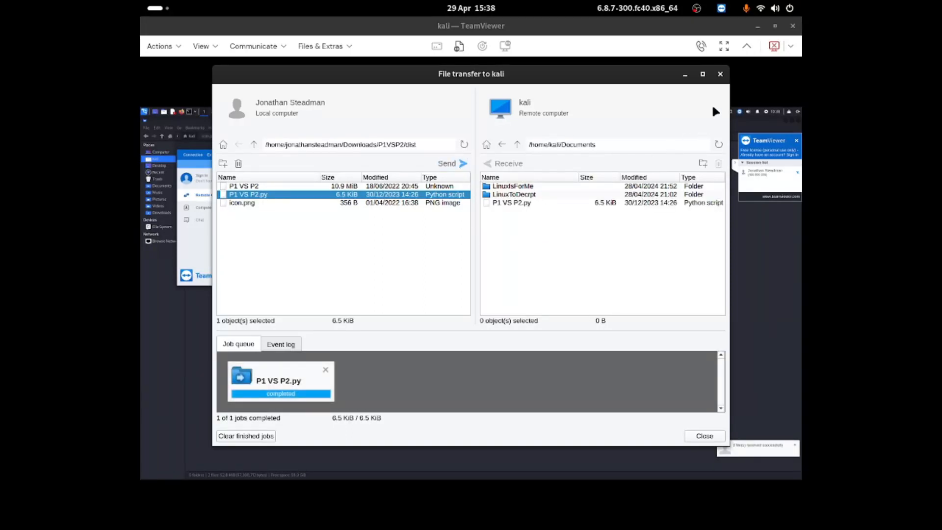
{"action": "left_click", "coordinate": [720, 74]}
- Open P1 VS P2.py from the remote Documents folder in Mousepad, restoring the previous session's data
{"action": "left_click_drag", "start_coordinate": [353, 146], "coordinate": [470, 257]}
{"action": "left_click", "coordinate": [286, 178]}
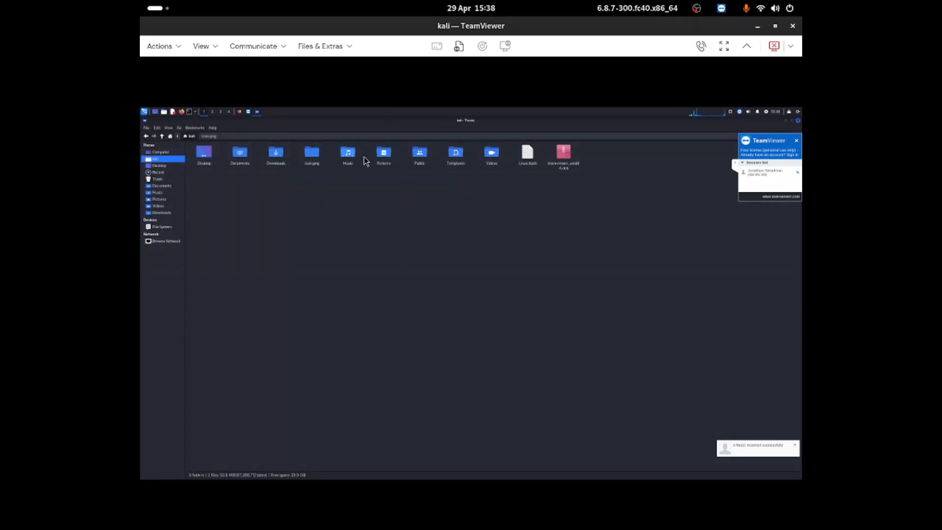
{"action": "double_click", "coordinate": [236, 156]}
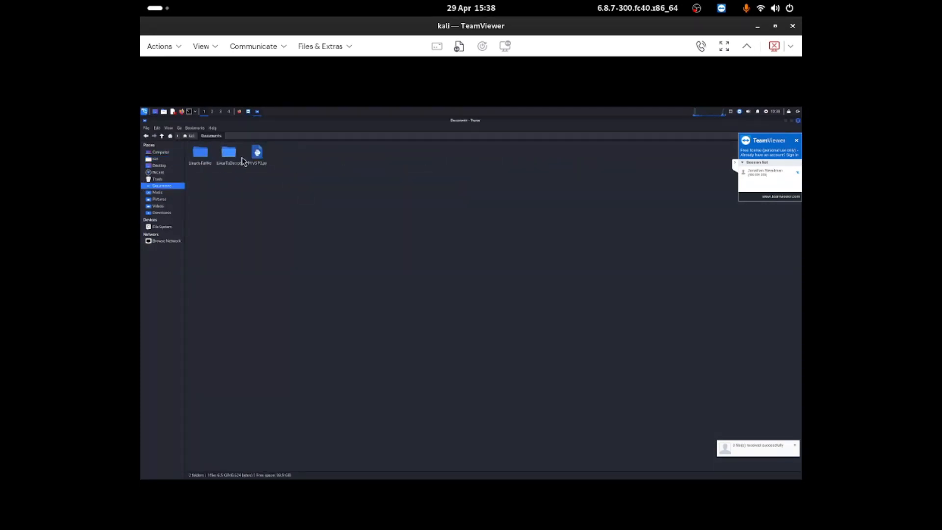
{"action": "double_click", "coordinate": [253, 160]}
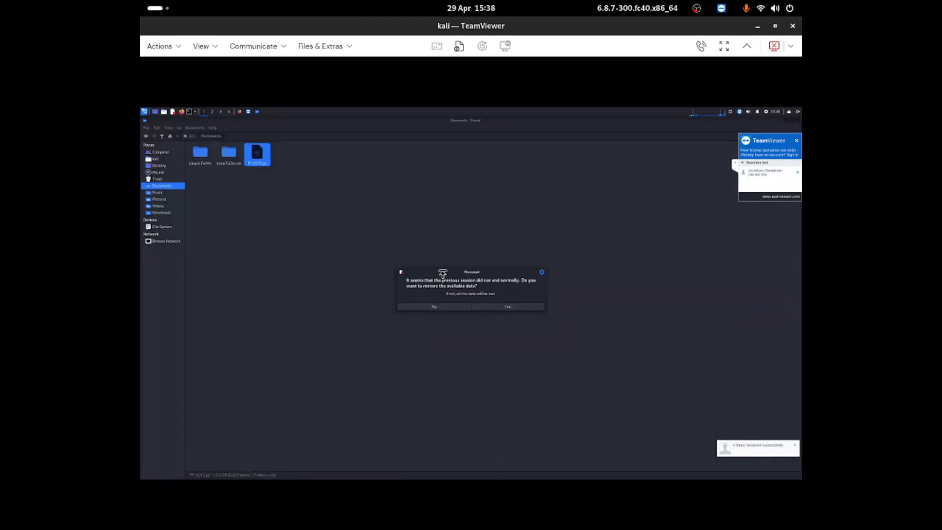
{"action": "left_click", "coordinate": [486, 307]}
- Maximize the remote Mousepad window and look through the code of P1 VS P2.py
{"action": "scroll", "coordinate": [473, 286], "scroll_direction": "down", "scroll_amount": 5}
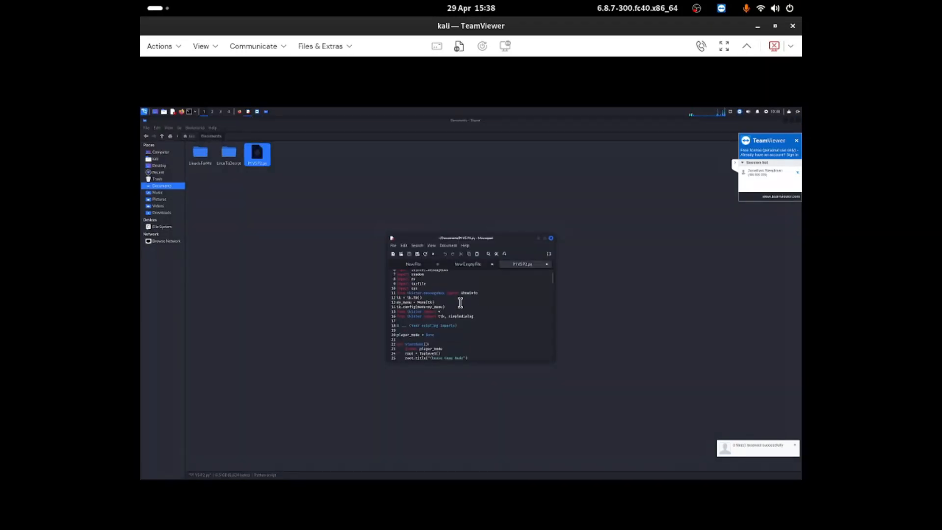
{"action": "left_click", "coordinate": [546, 240]}
{"action": "scroll", "coordinate": [422, 262], "scroll_direction": "down", "scroll_amount": 20}
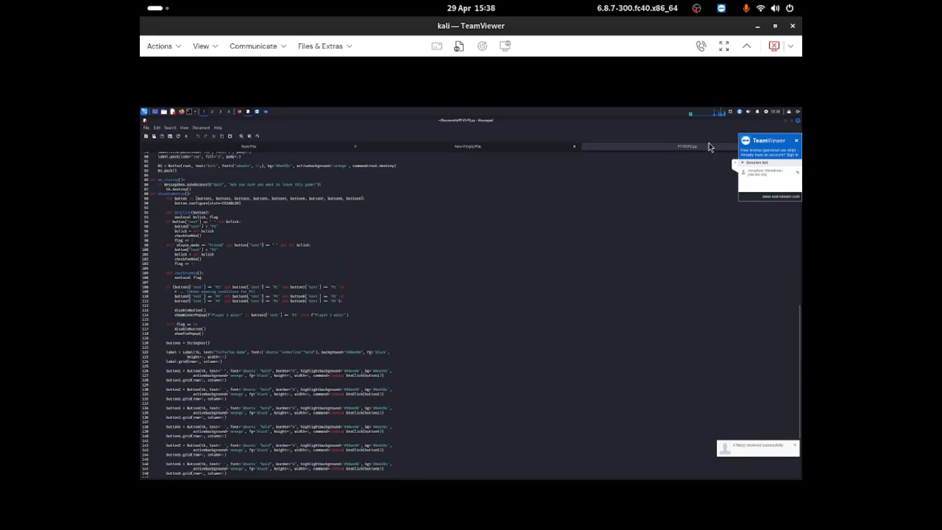
- End the remote session by closing the TeamViewer session panel on the Kali desktop, and dismiss the sponsored session notice
{"action": "left_click", "coordinate": [797, 143]}
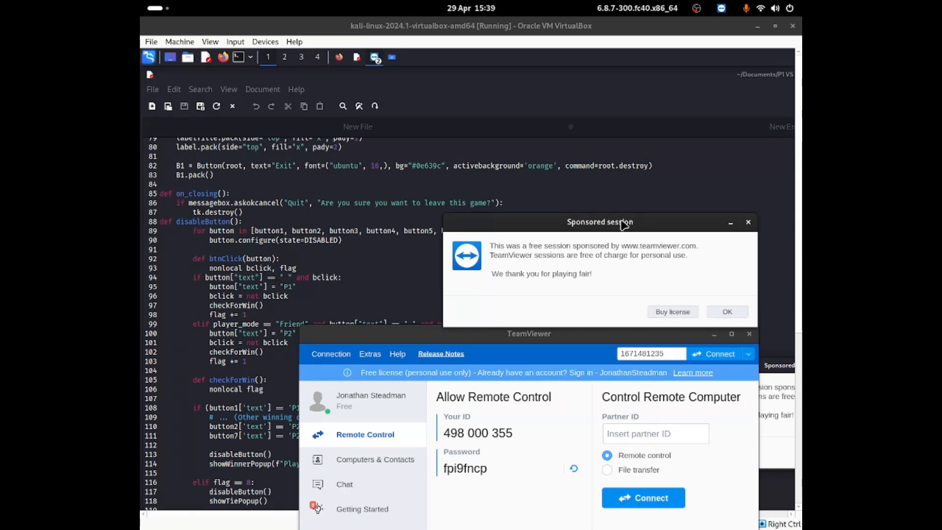
{"action": "left_click", "coordinate": [712, 311]}
- Request a new remote control connection to the same partner computer, moving the TeamViewer window up and the authentication dialog aside
{"action": "left_click", "coordinate": [718, 354]}
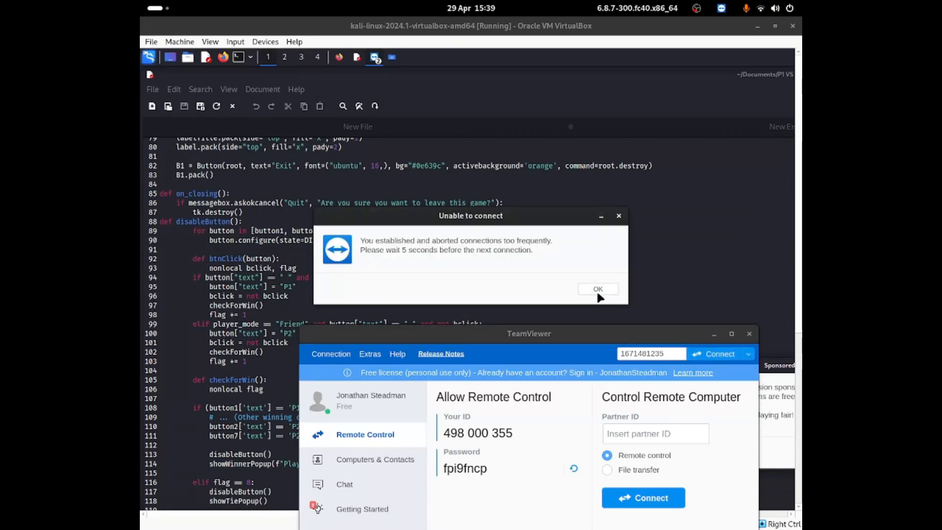
{"action": "left_click", "coordinate": [599, 294]}
{"action": "left_click_drag", "start_coordinate": [617, 330], "coordinate": [613, 192]}
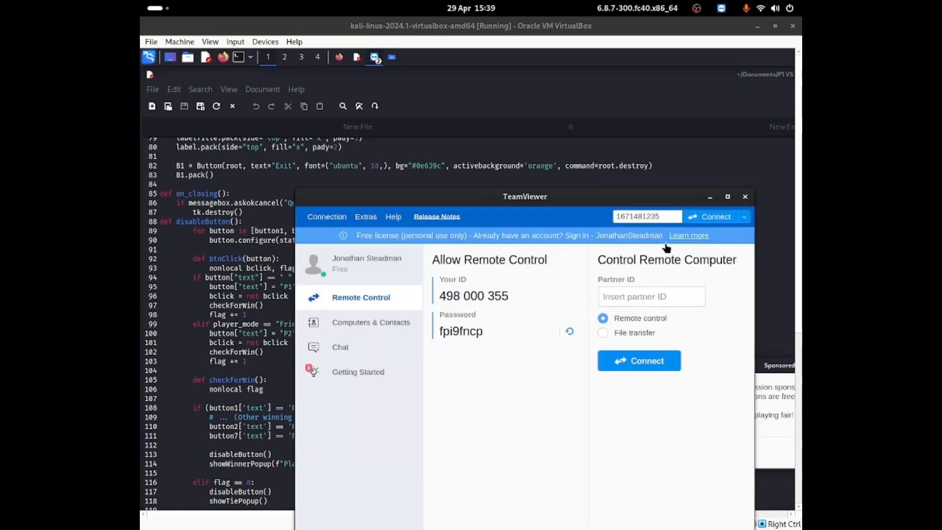
{"action": "left_click", "coordinate": [689, 217]}
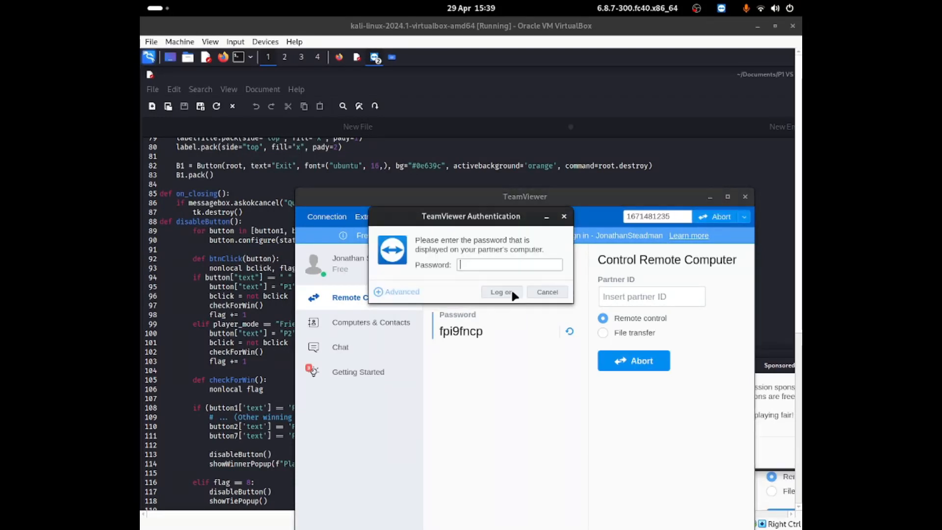
{"action": "left_click_drag", "start_coordinate": [486, 216], "coordinate": [557, 240]}
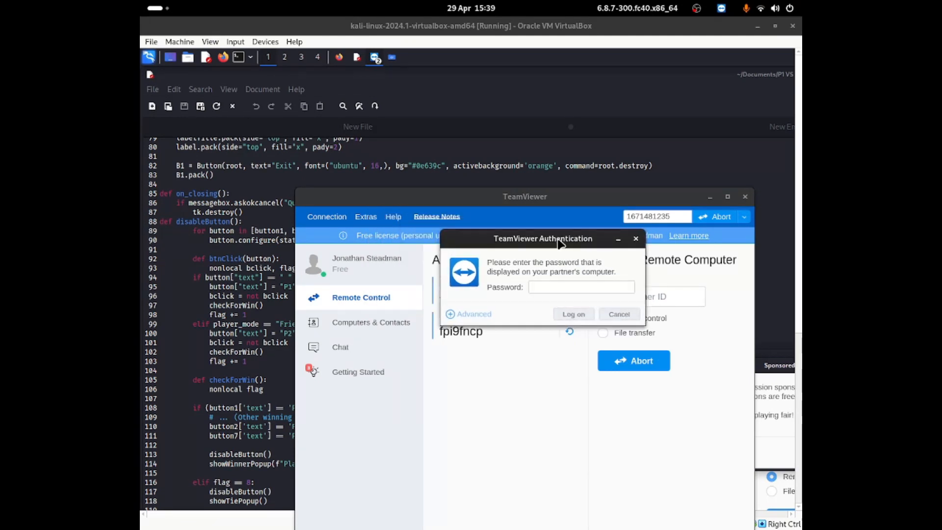
- Bring up the TeamViewer window inside the Kali virtual machine to get the session password for the authentication prompt
{"action": "left_click", "coordinate": [330, 96]}
{"action": "left_click", "coordinate": [381, 60]}
{"action": "left_click", "coordinate": [382, 79]}
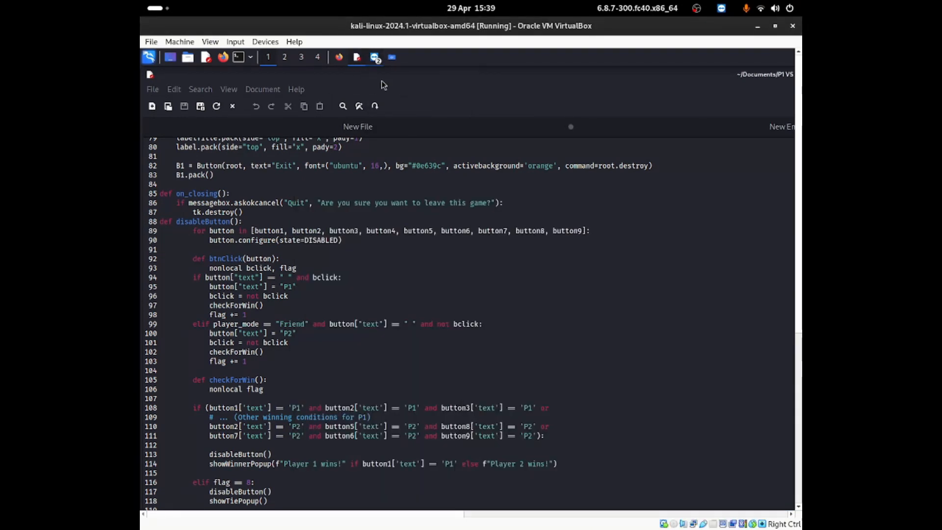
{"action": "left_click", "coordinate": [378, 62]}
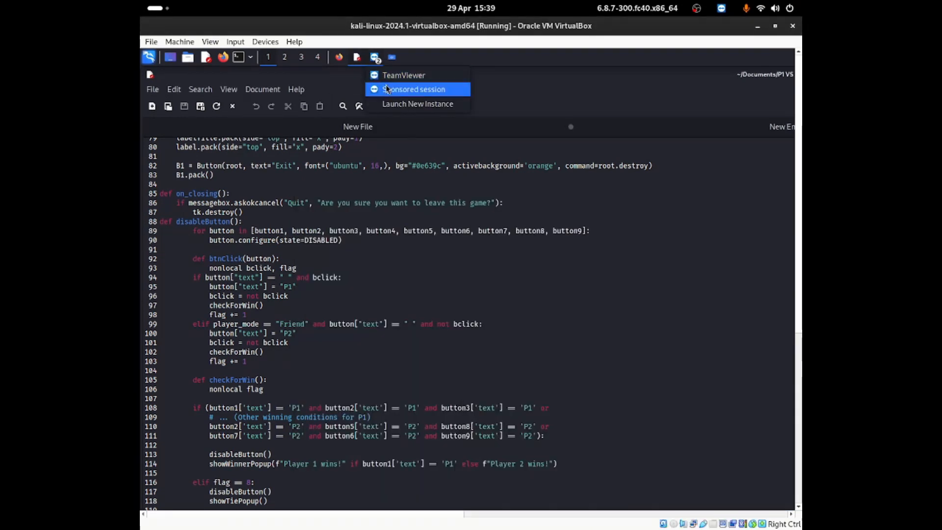
{"action": "left_click", "coordinate": [403, 75]}
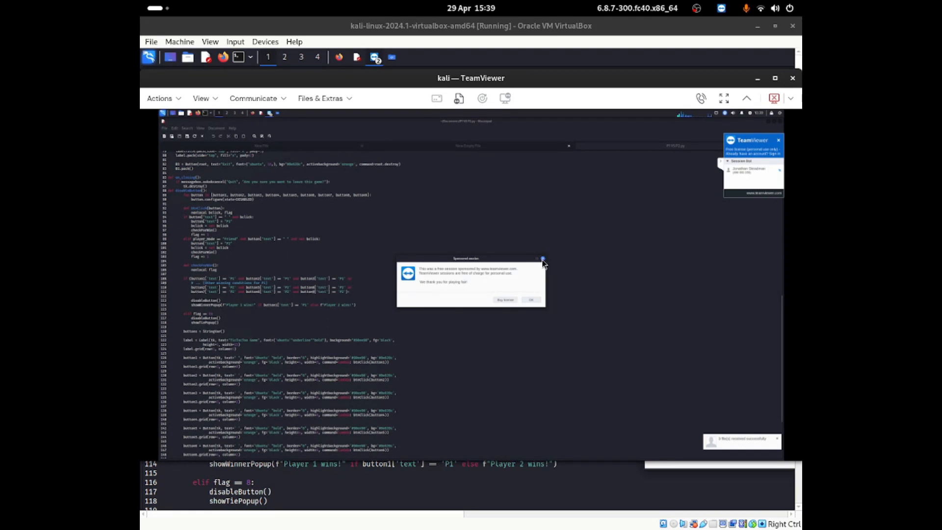
- Dismiss the sponsored session notice on the remote desktop and close the Mousepad window
{"action": "left_click", "coordinate": [543, 259]}
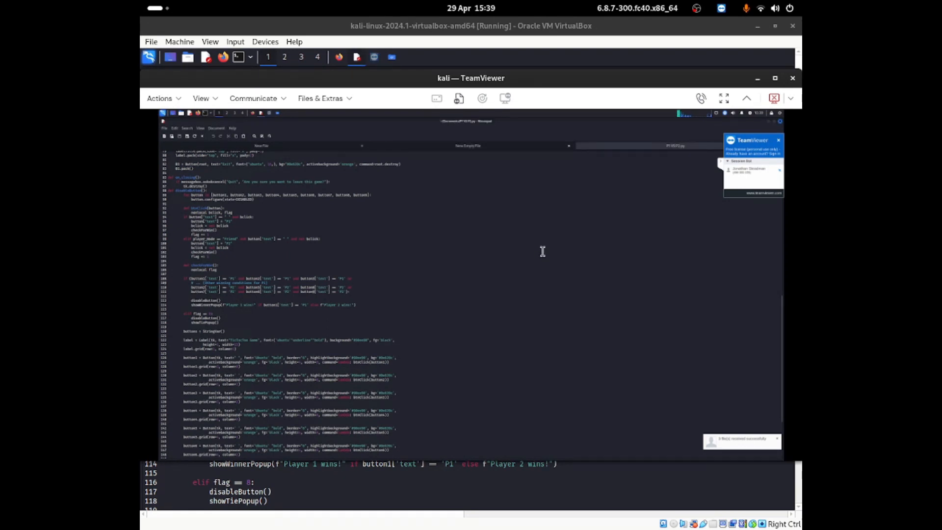
{"action": "left_click", "coordinate": [780, 122]}
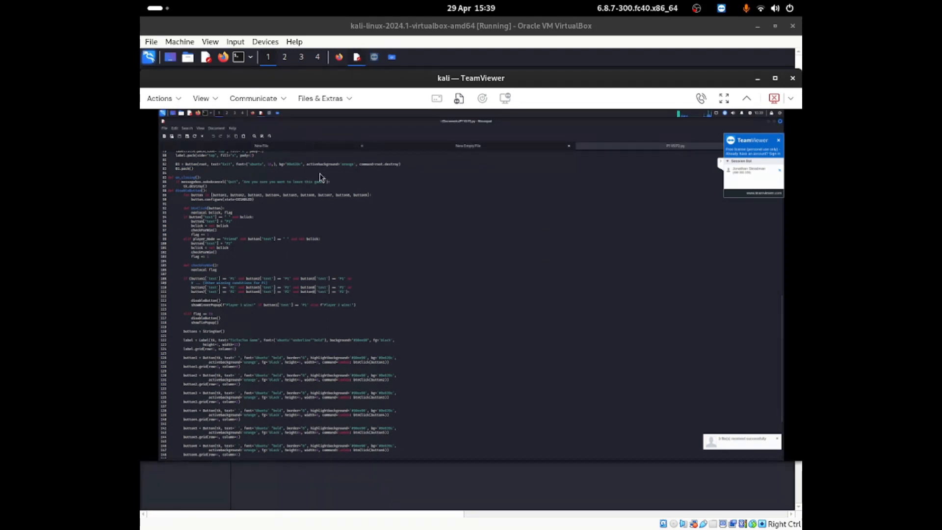
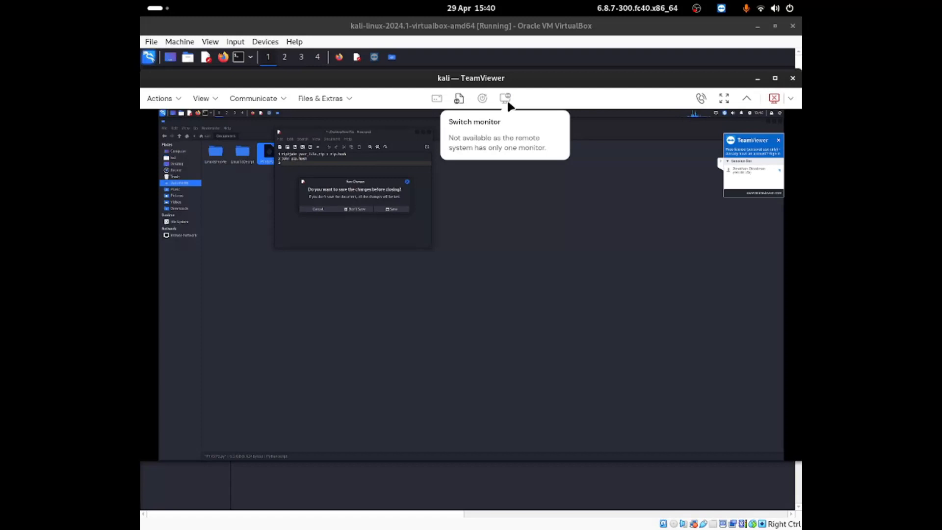
- Show the audio call options of the remote session with the Kali machine
{"action": "left_click", "coordinate": [702, 99]}
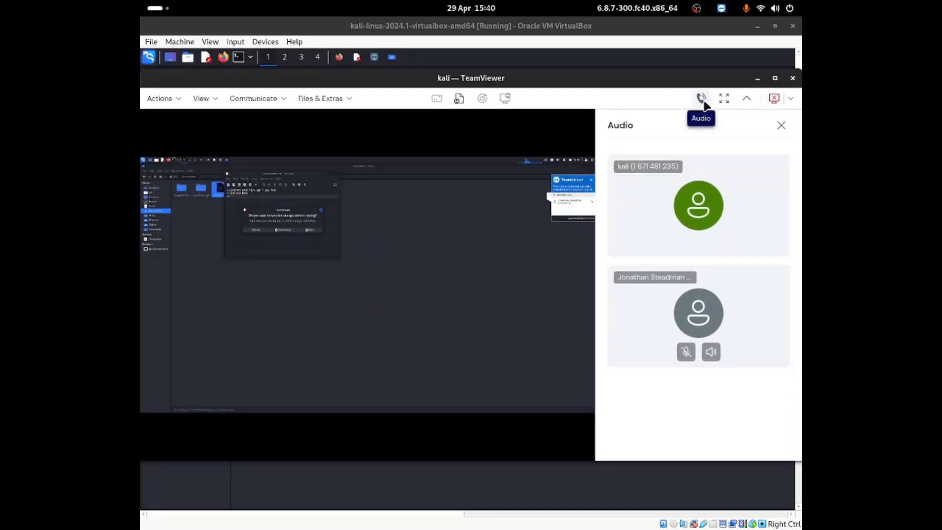
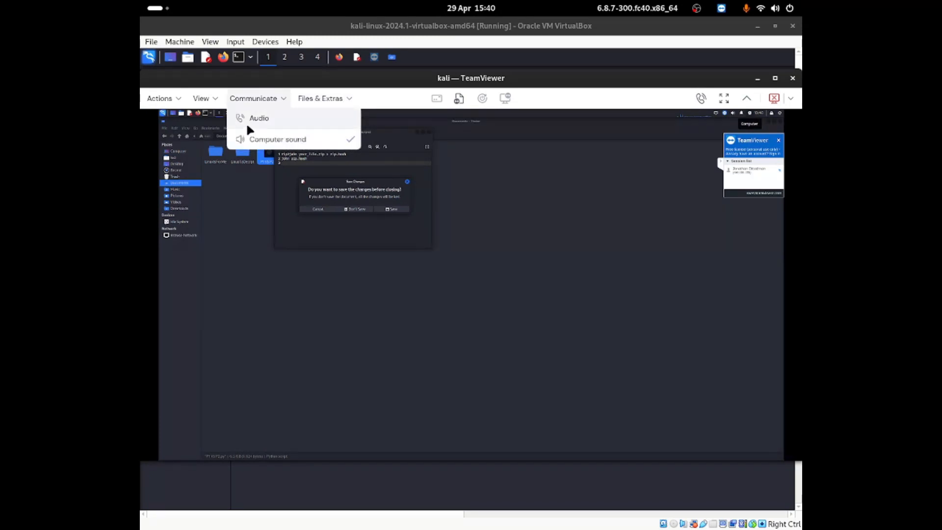
- Examine the remote session's display quality and screen resolution options, along with its lock and clipboard actions
{"action": "left_click", "coordinate": [212, 98]}
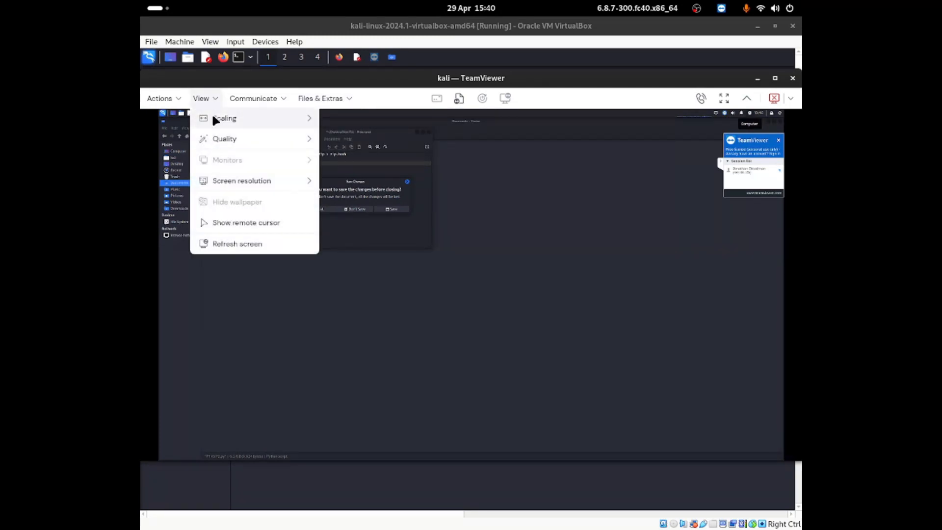
{"action": "mouse_move", "coordinate": [214, 141]}
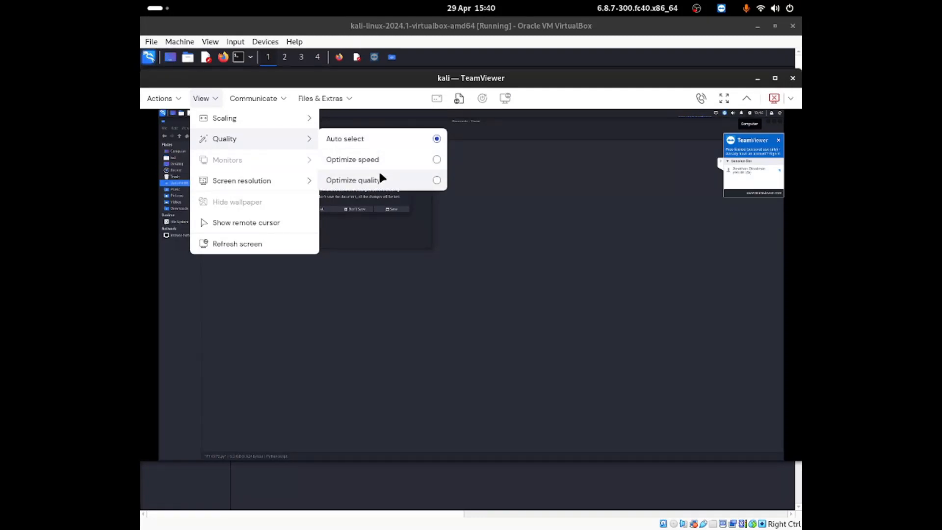
{"action": "mouse_move", "coordinate": [287, 180]}
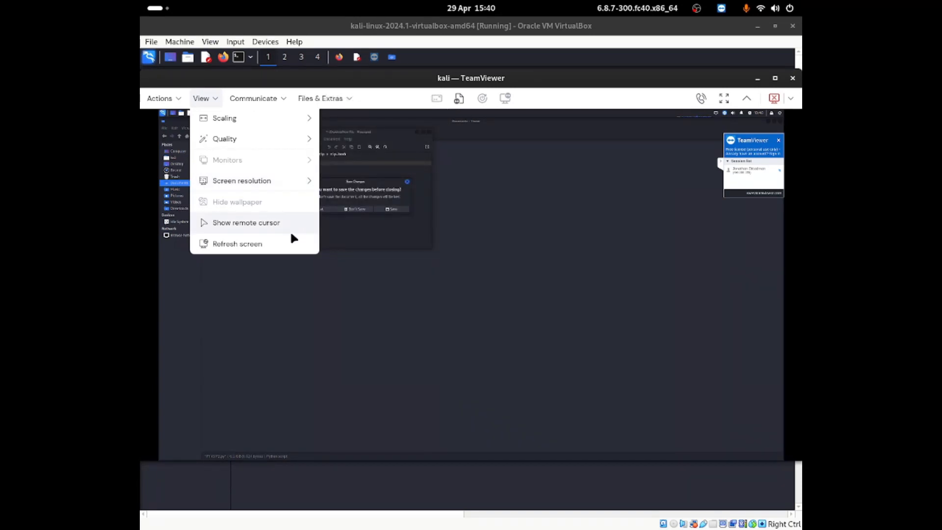
{"action": "left_click", "coordinate": [159, 98]}
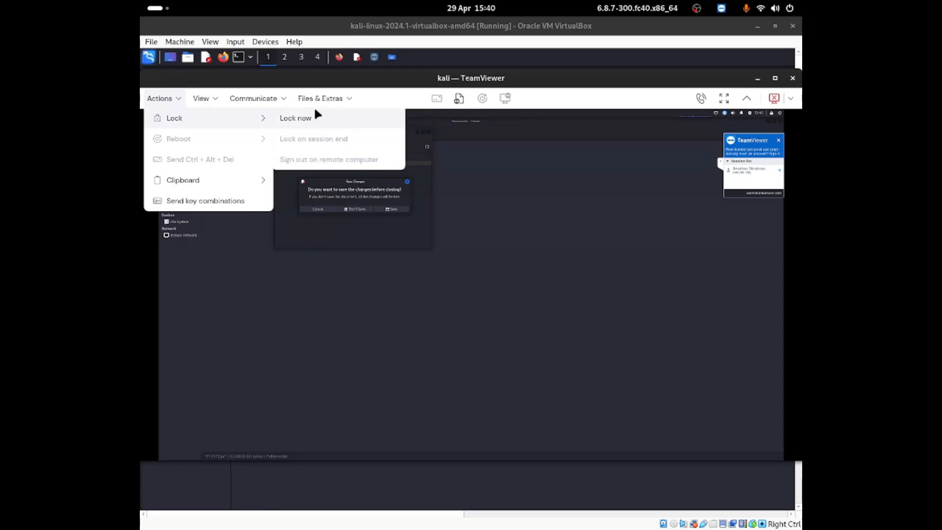
{"action": "mouse_move", "coordinate": [248, 177]}
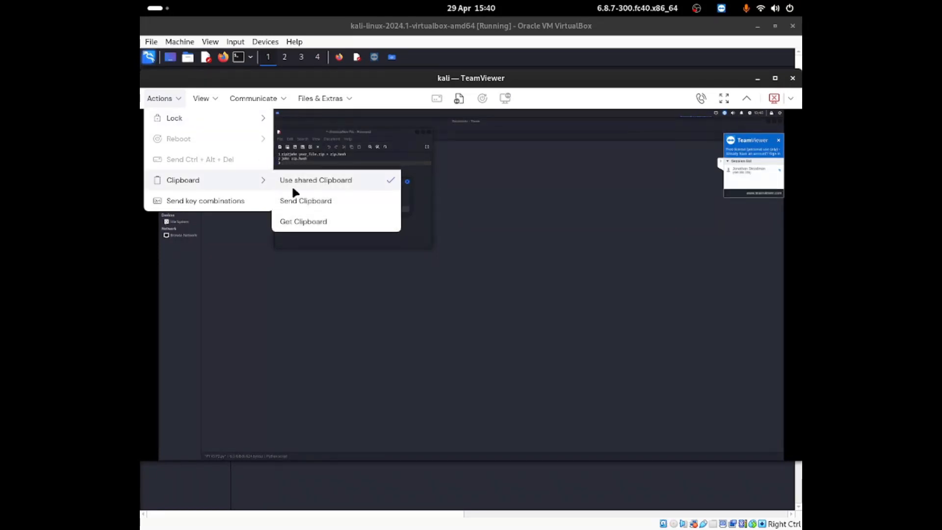
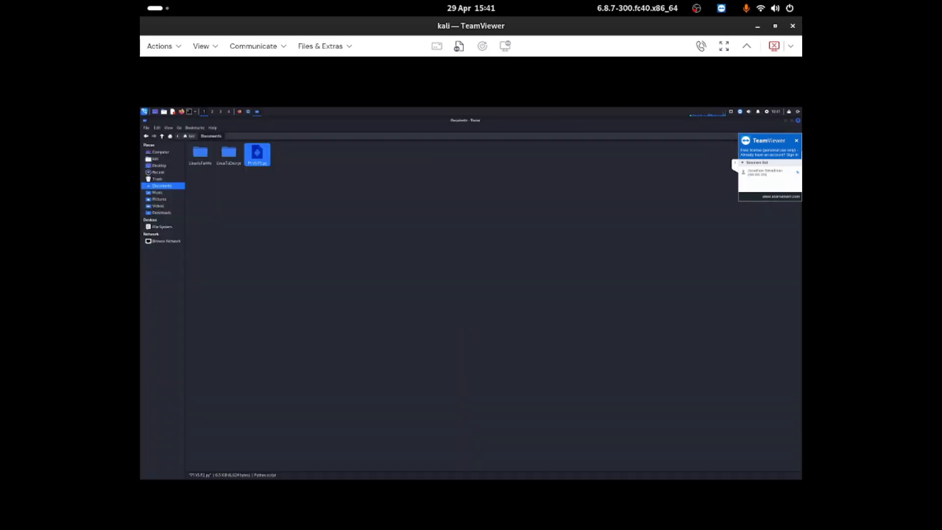
- Close the Documents file manager window on the remote Kali desktop and reposition the browser window showing the license page
{"action": "left_click", "coordinate": [798, 121]}
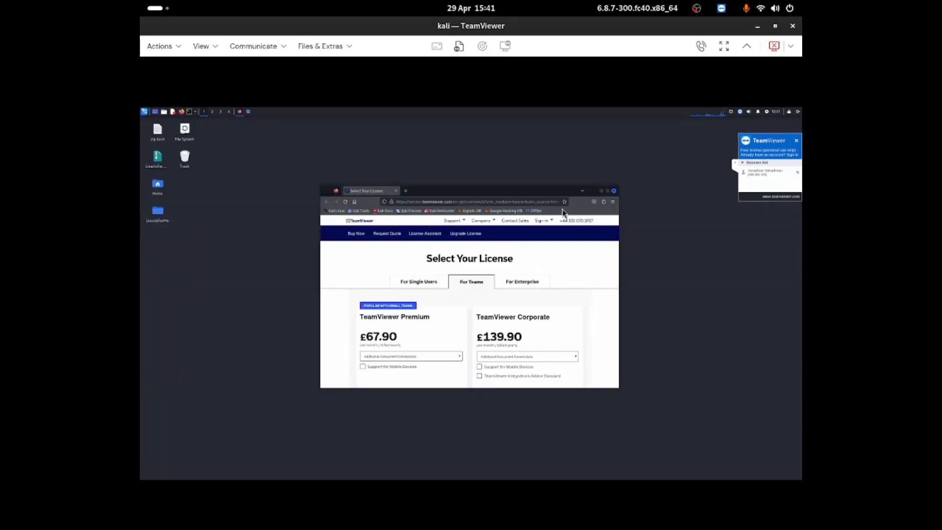
{"action": "left_click_drag", "start_coordinate": [560, 190], "coordinate": [589, 174]}
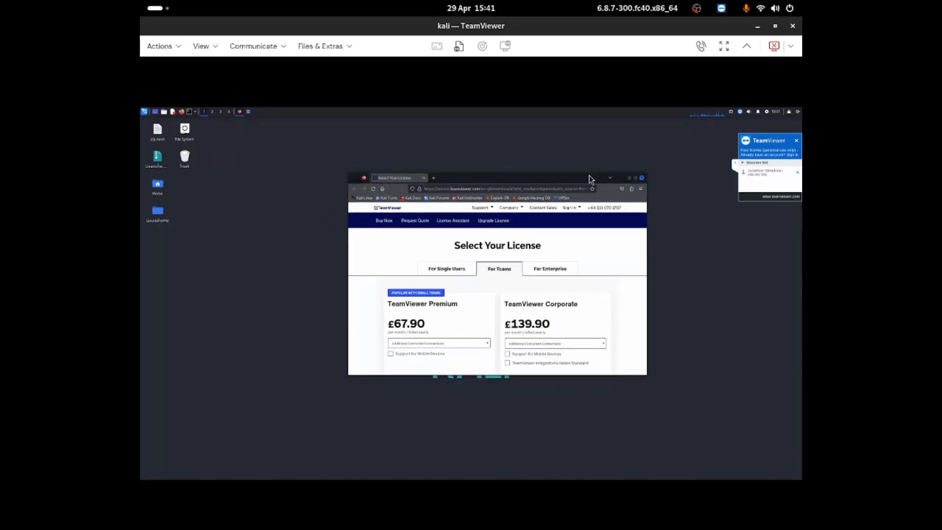
- Minimize the remote session, VirtualBox Manager and TeamViewer windows to clear the local desktop, and bring up the OBS window
{"action": "left_click", "coordinate": [697, 9]}
{"action": "left_click", "coordinate": [756, 27]}
{"action": "left_click", "coordinate": [757, 28]}
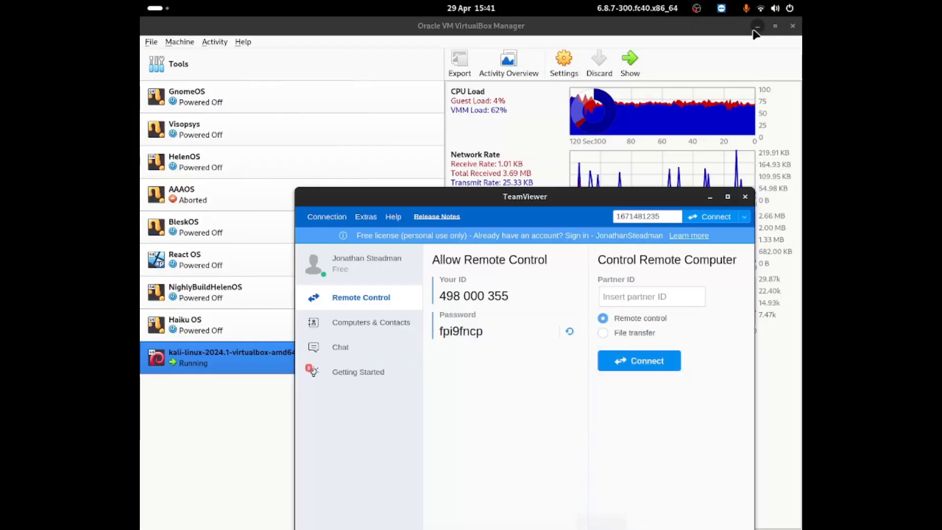
{"action": "mouse_move", "coordinate": [609, 510]}
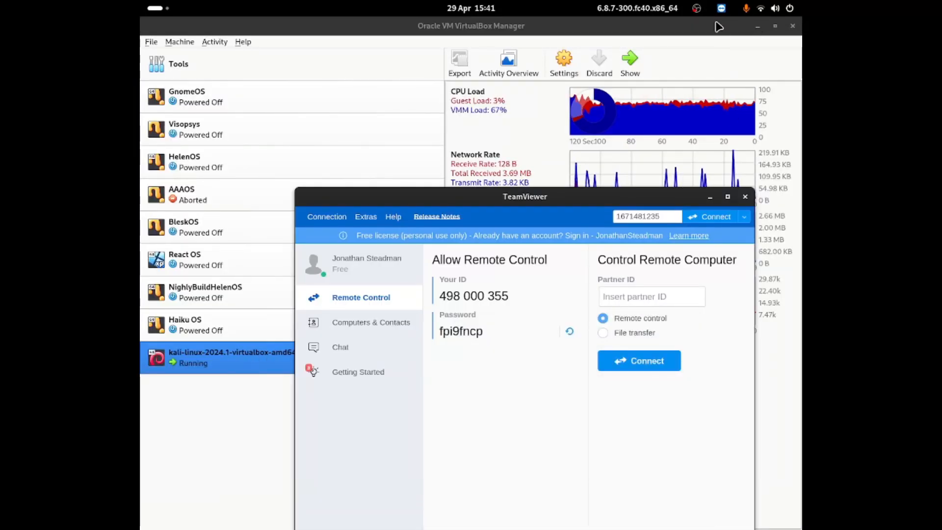
{"action": "left_click", "coordinate": [761, 27]}
{"action": "left_click", "coordinate": [761, 27]}
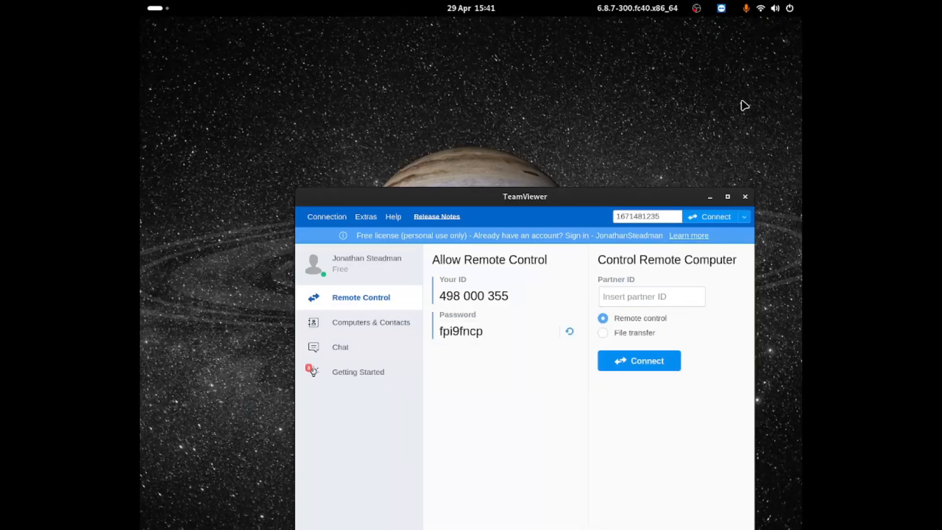
{"action": "left_click", "coordinate": [712, 196]}
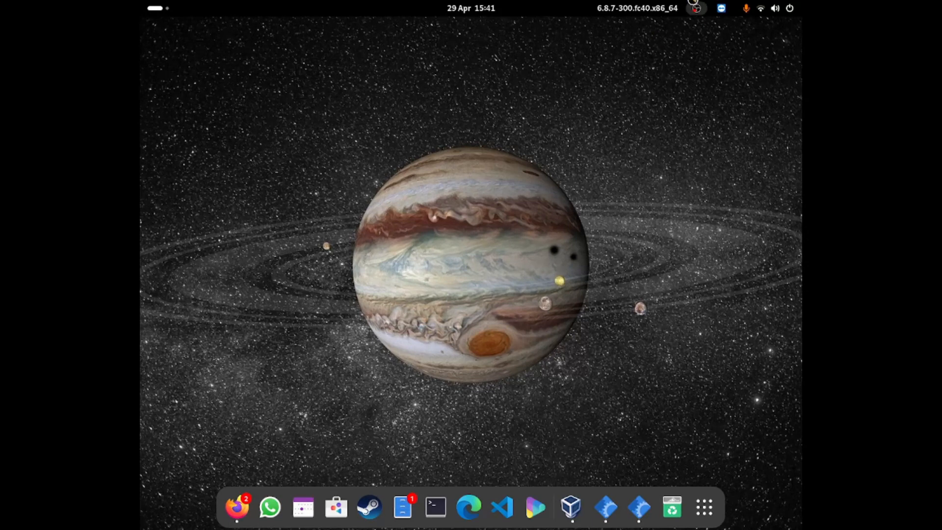
{"action": "left_click", "coordinate": [695, 6]}
{"action": "left_click", "coordinate": [682, 31]}
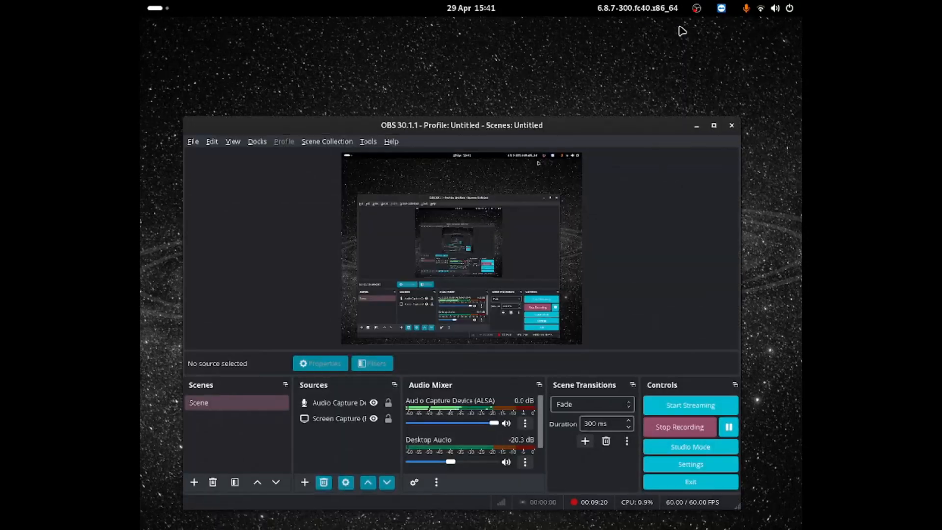